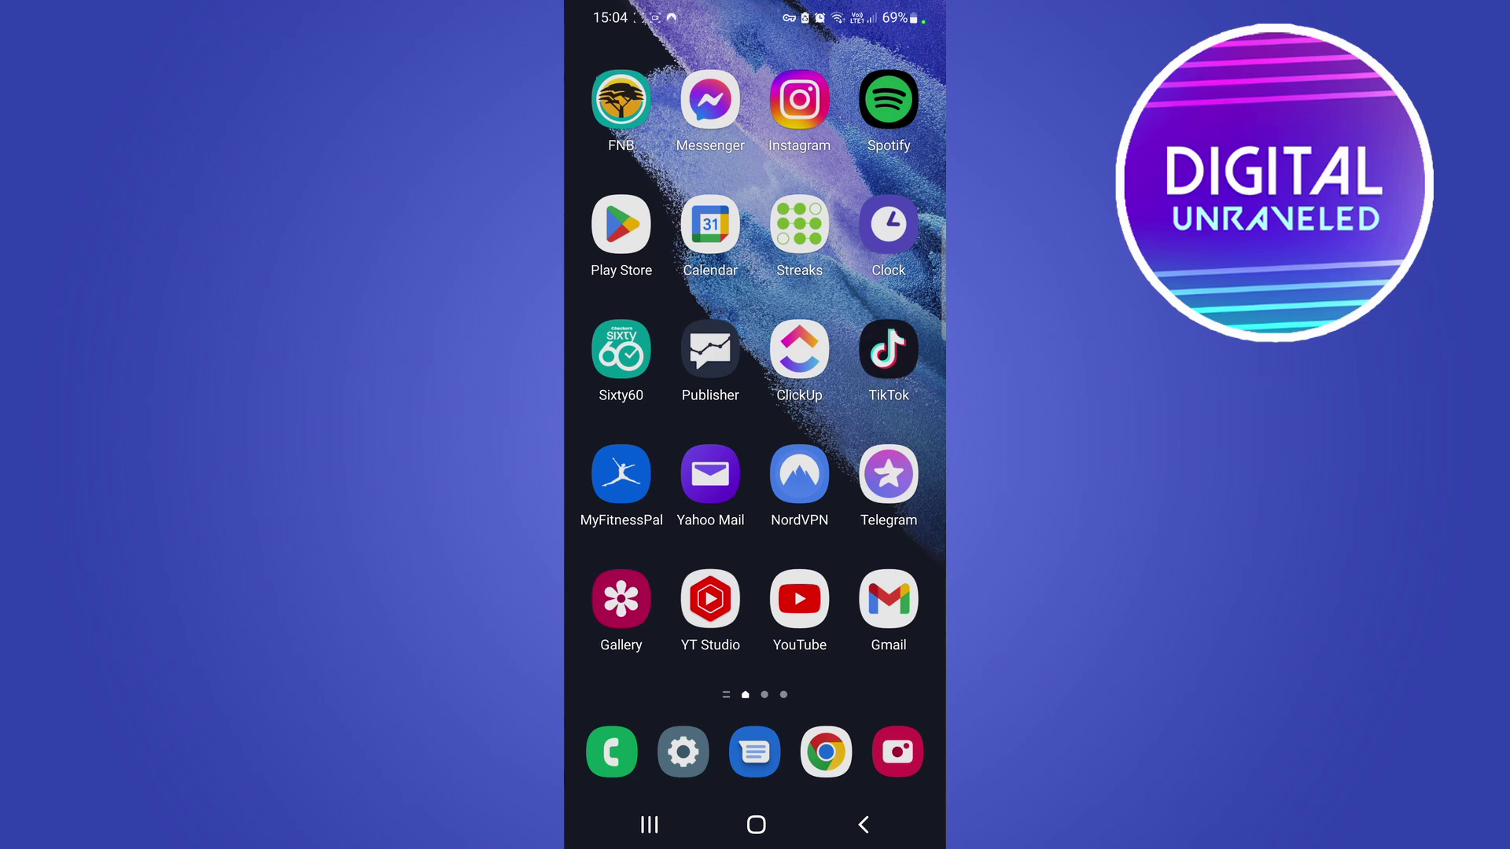
# Step: Open Telegram Premium from the Play Store account's Payments and subscriptions list
pyautogui.click(621, 226)
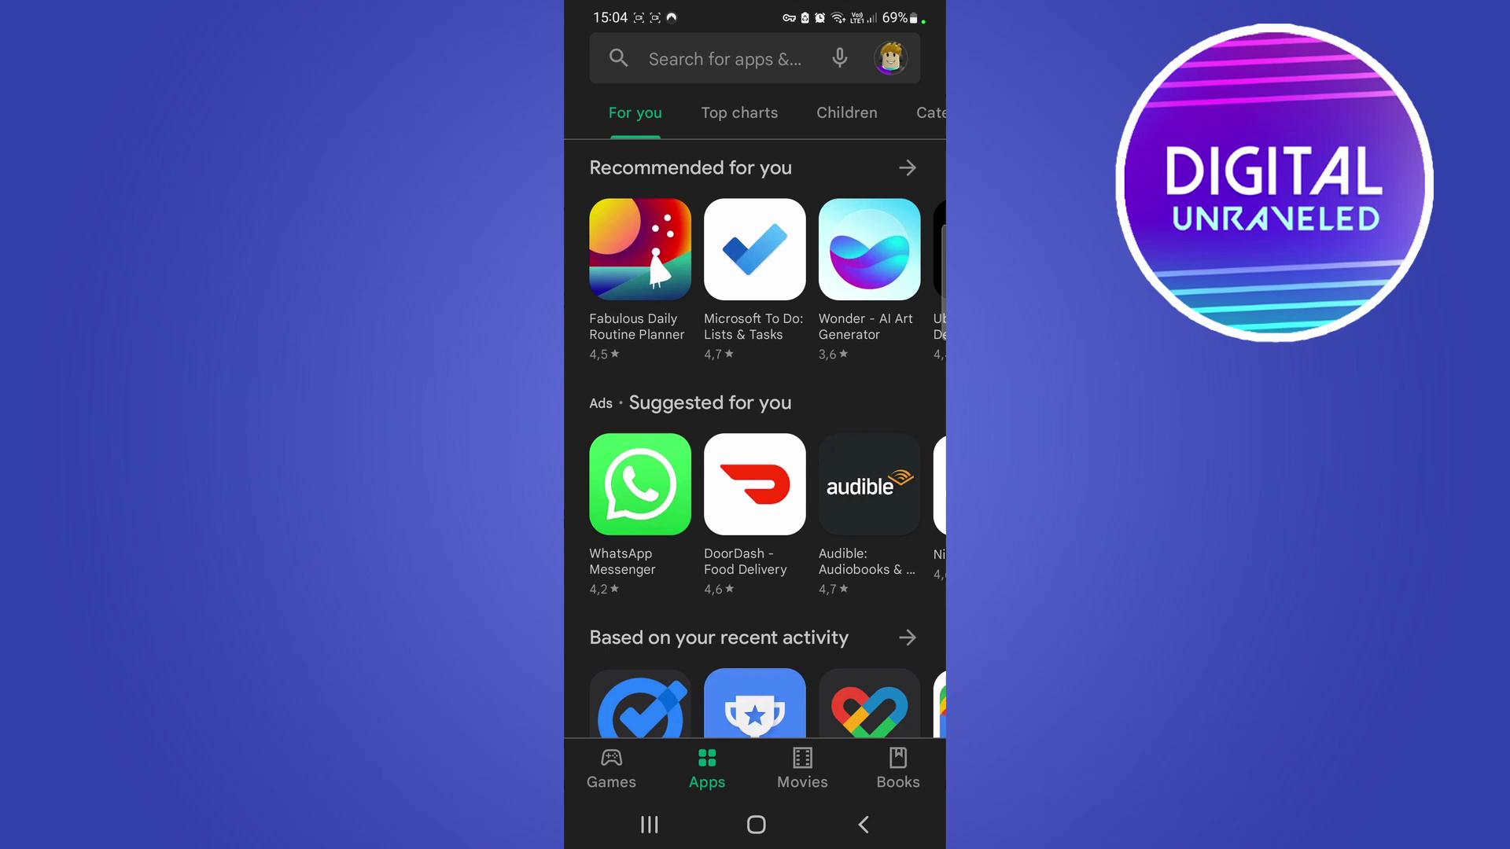
pyautogui.click(891, 58)
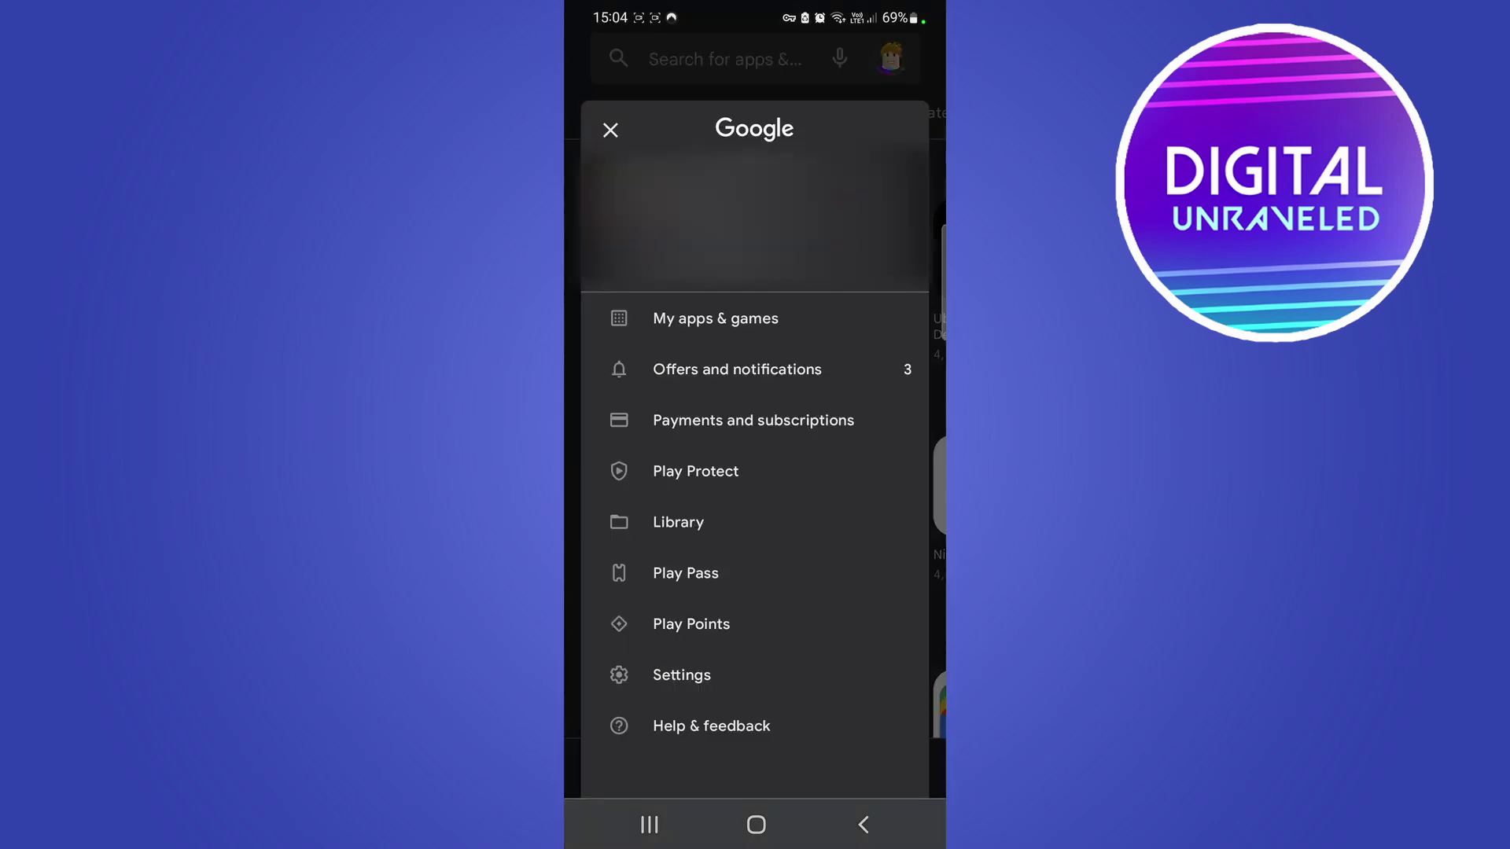
pyautogui.click(752, 420)
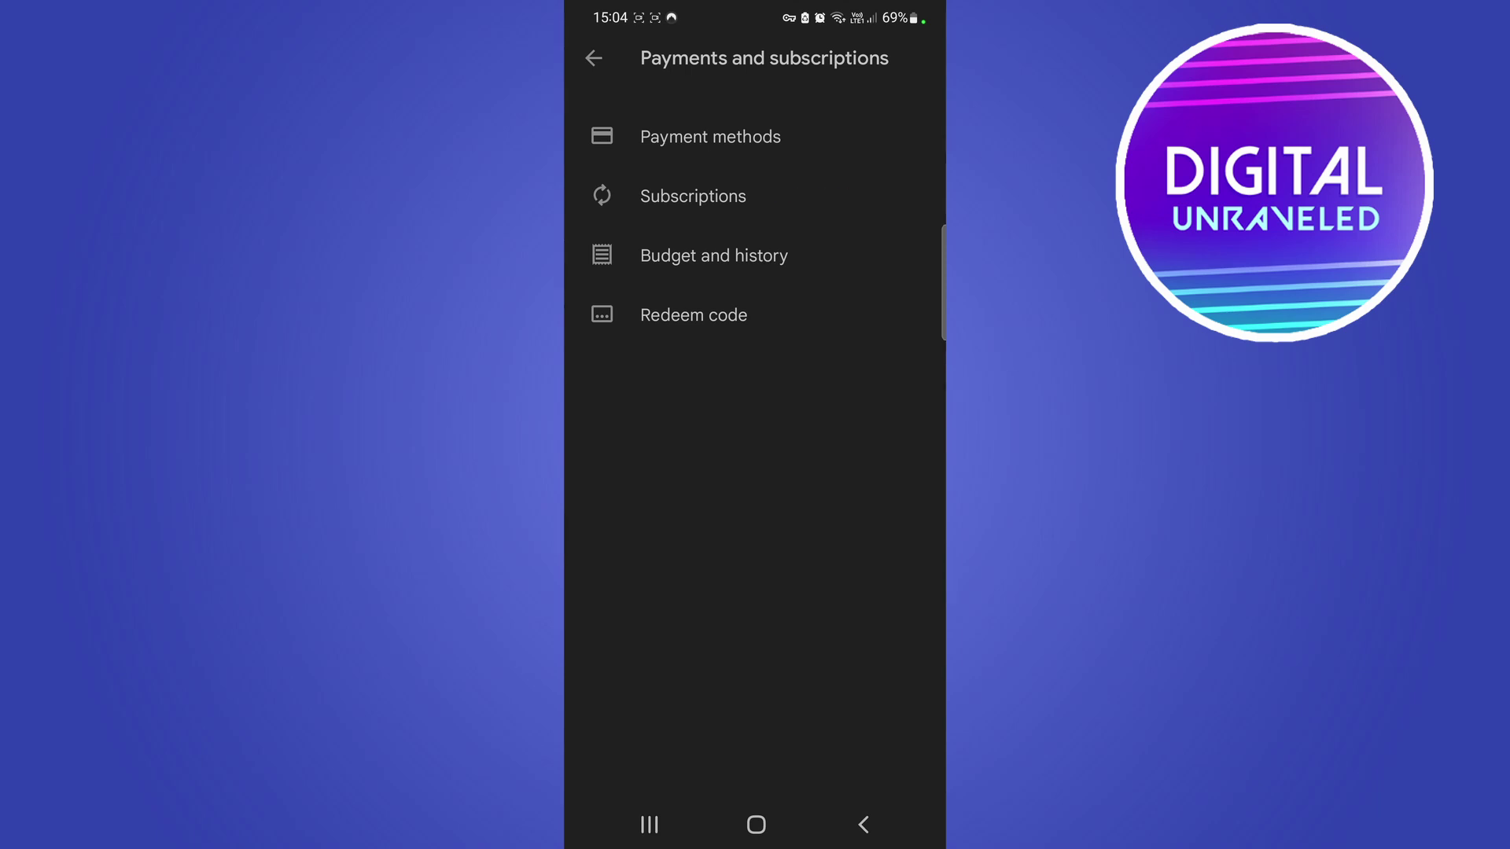
pyautogui.click(693, 195)
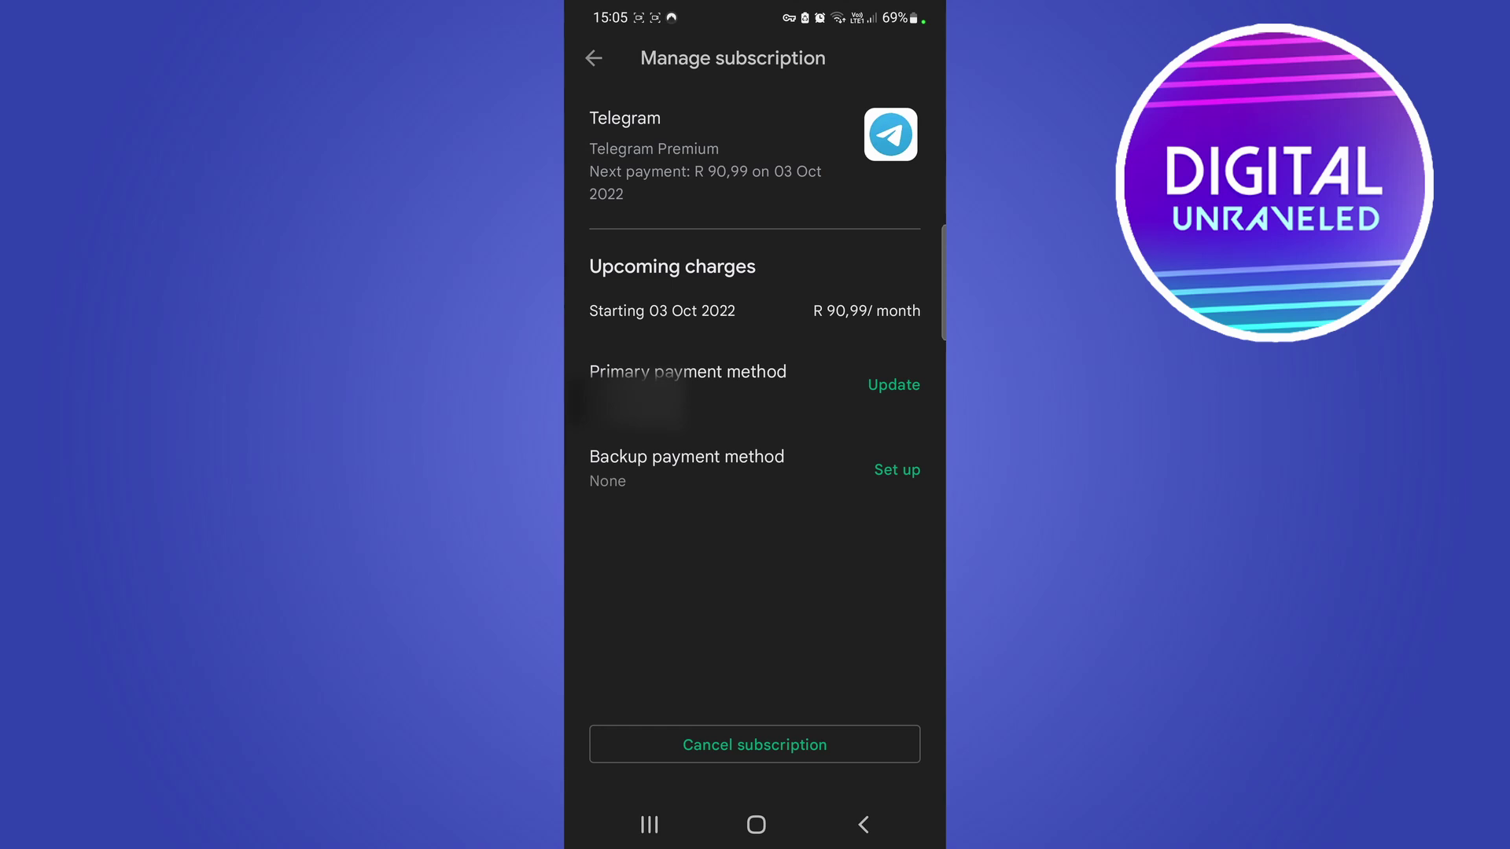
# Step: Start cancelling Telegram Premium, choosing 'I found a better app' as the reason
pyautogui.click(755, 744)
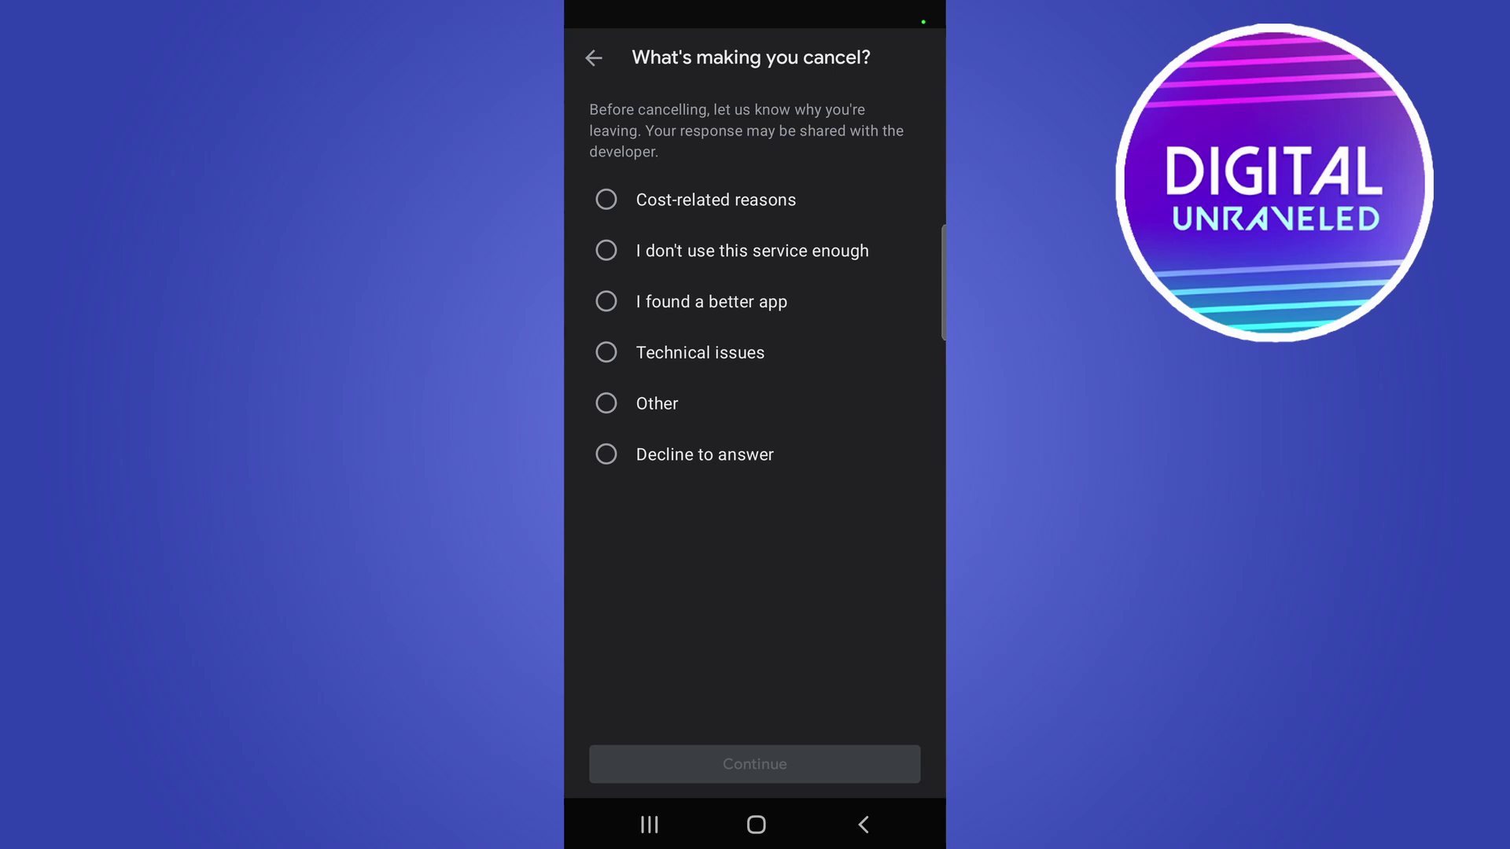
pyautogui.click(657, 403)
pyautogui.click(862, 825)
pyautogui.click(607, 302)
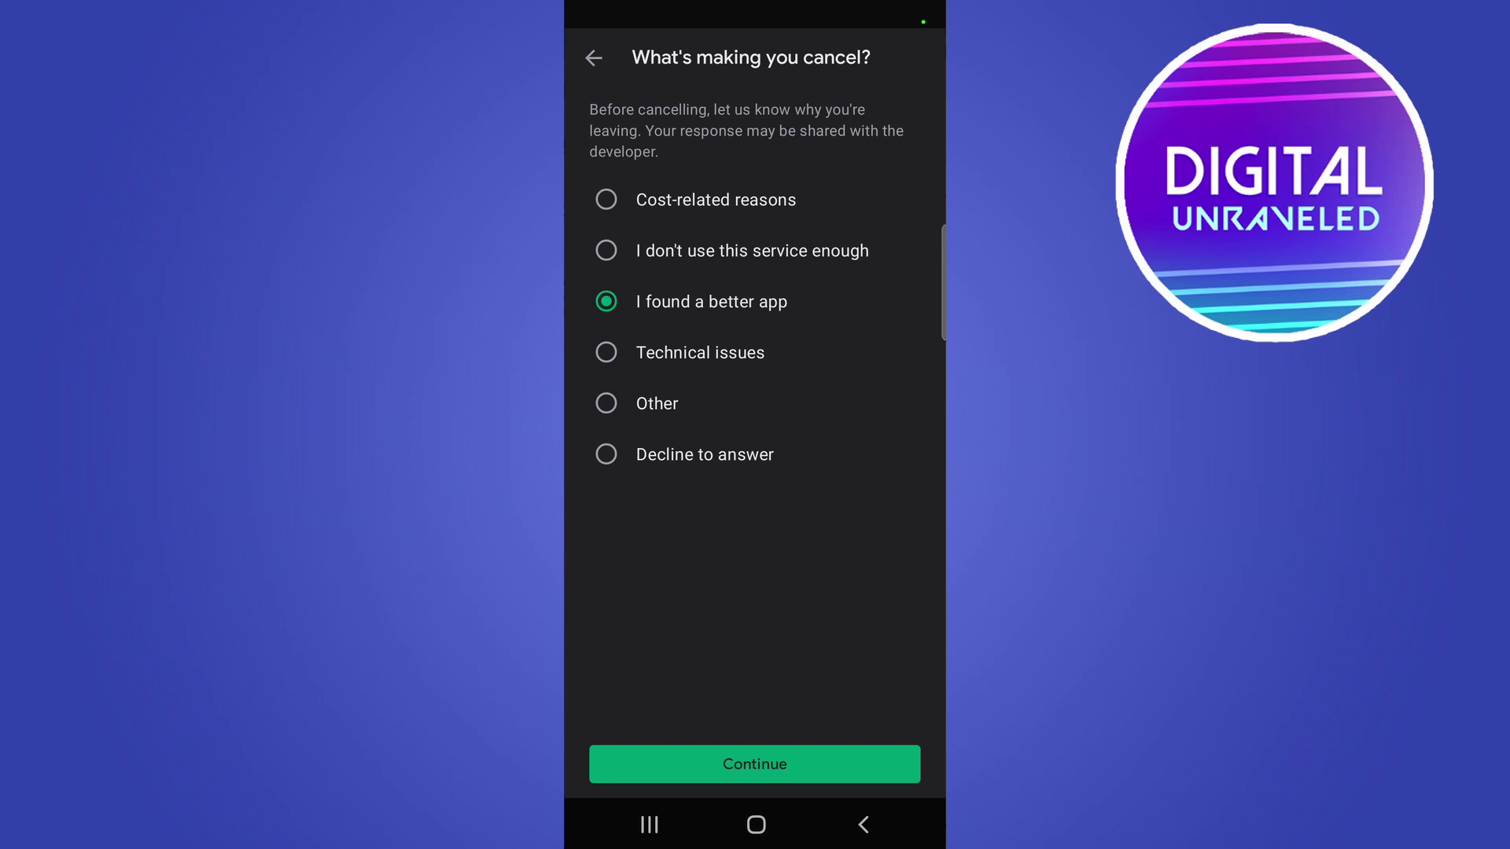
pyautogui.click(754, 764)
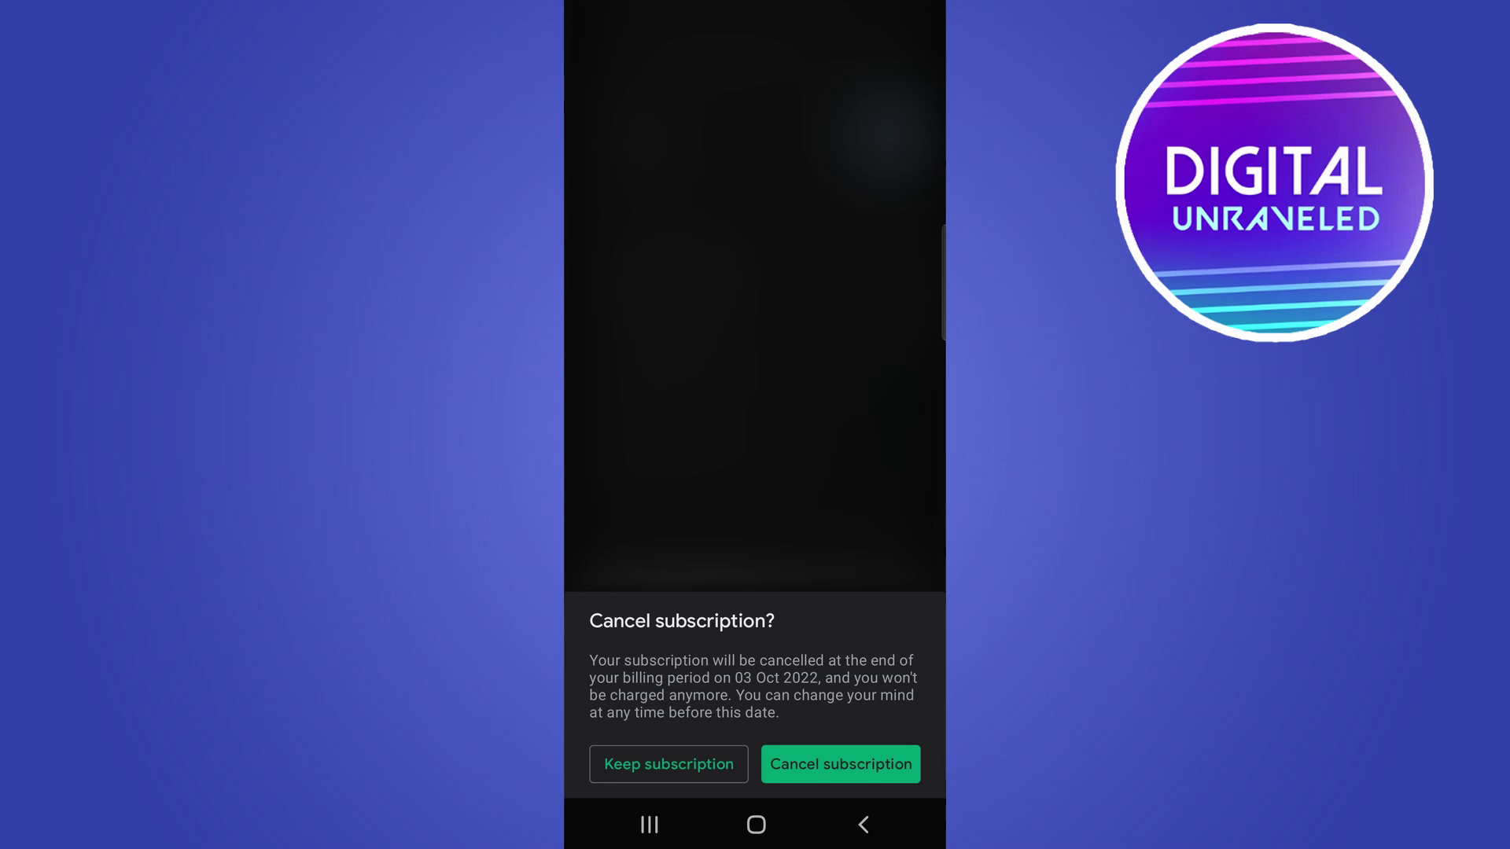
# Step: Confirm the Telegram Premium cancellation so billing ends after 03 Oct 2022
pyautogui.click(840, 763)
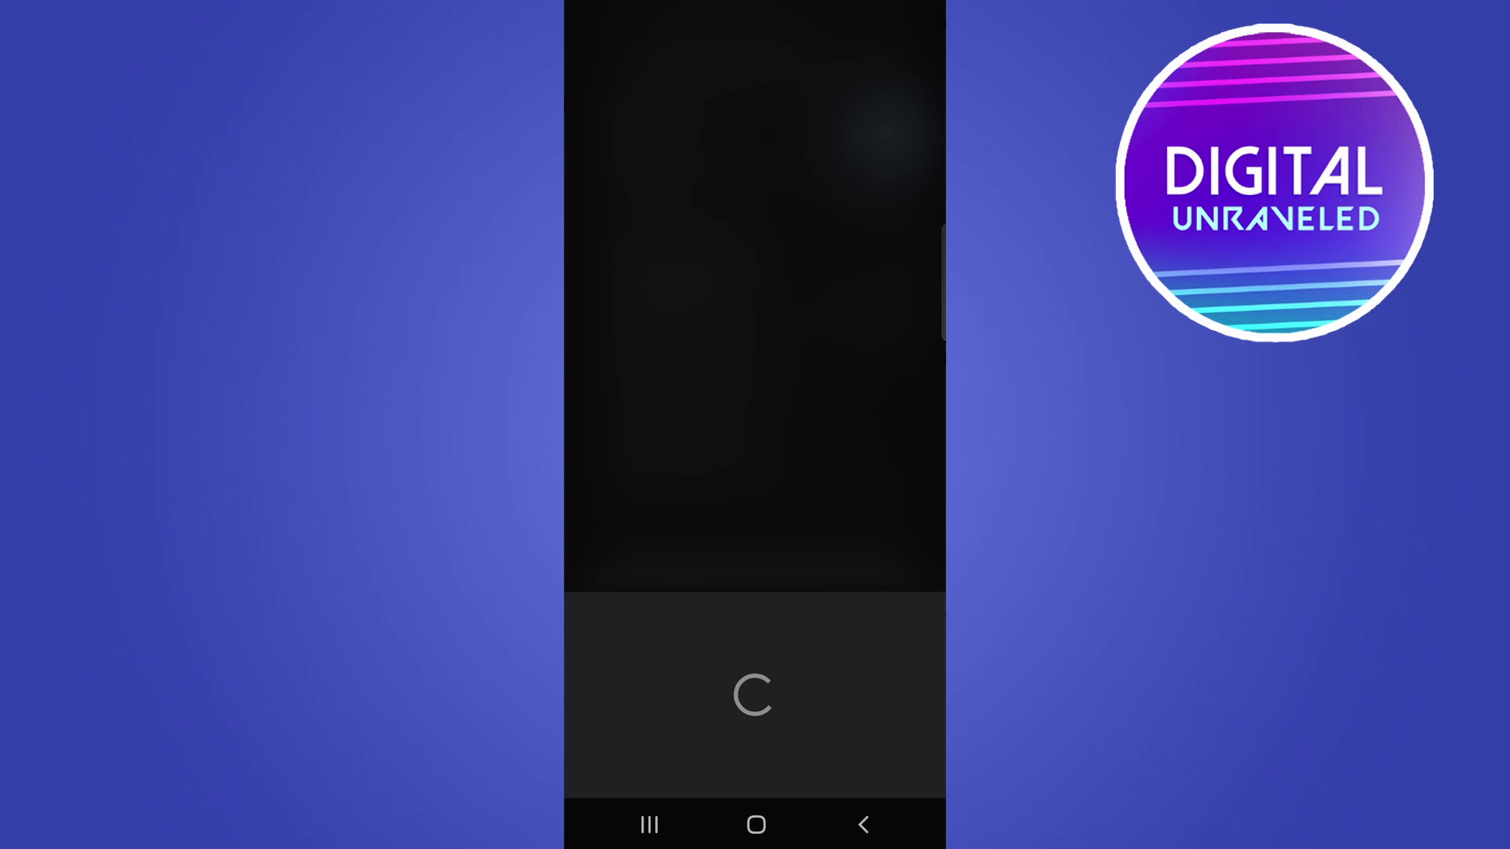